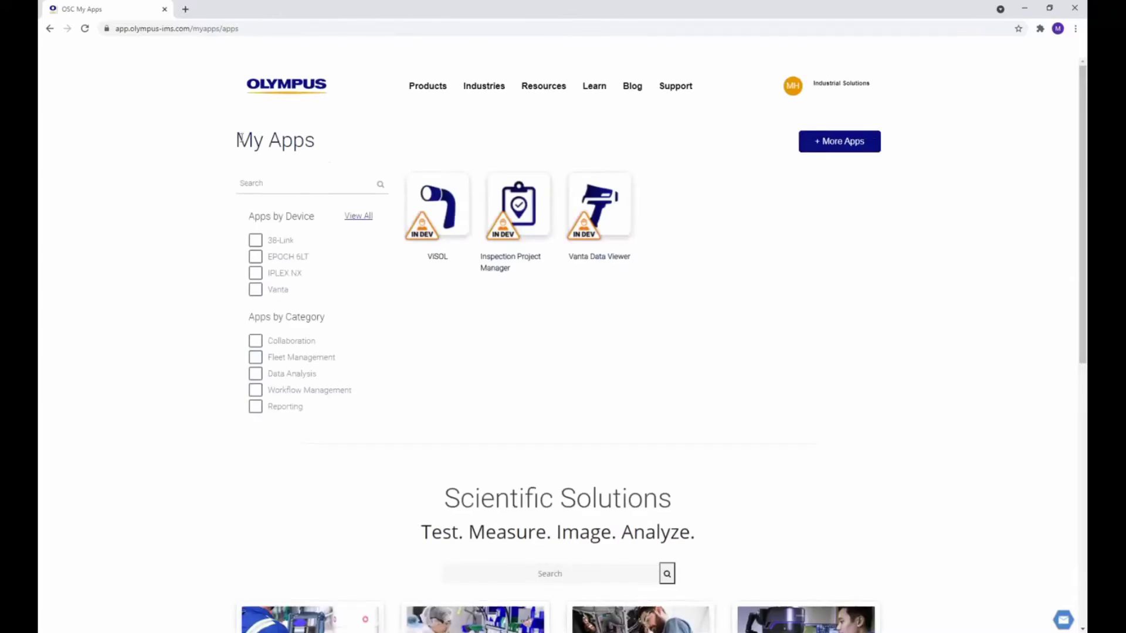
Step: Go to the My Devices list from the MH account menu
{"action": "left_click", "coordinate": [793, 88]}
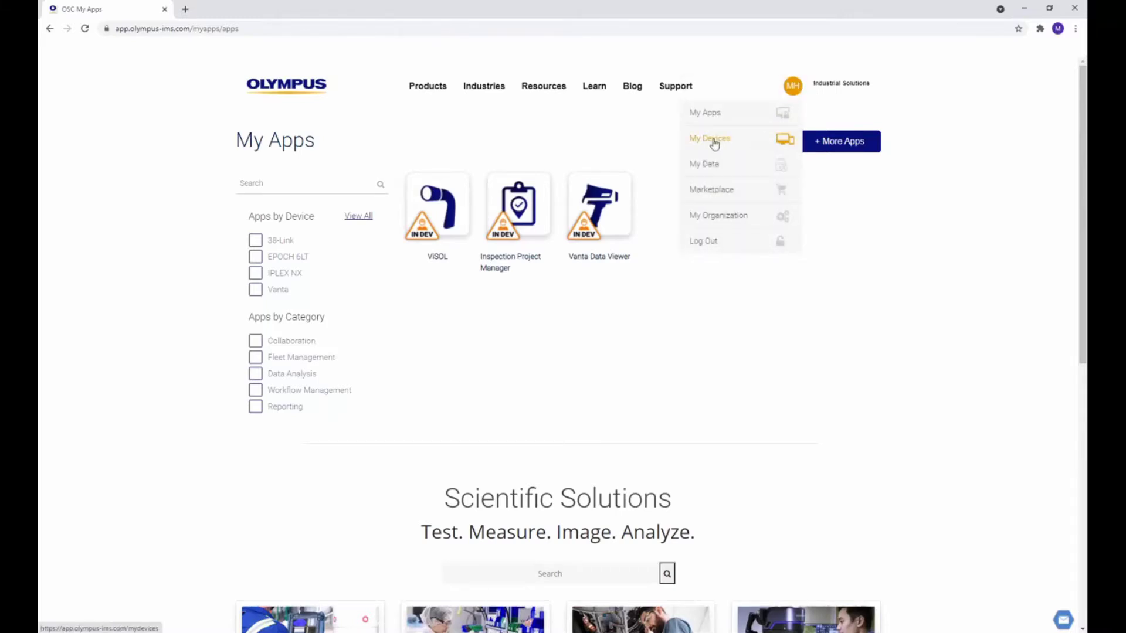
{"action": "left_click", "coordinate": [714, 141]}
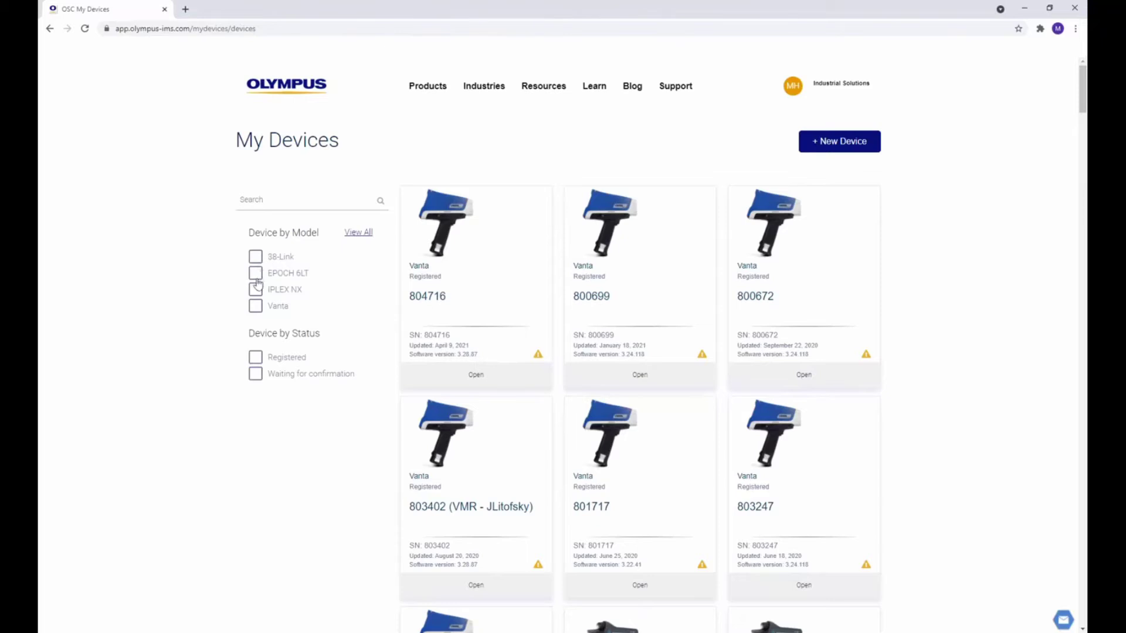
Step: Add a new Vanta device and submit serial number 800756 for validation
{"action": "left_click", "coordinate": [846, 144]}
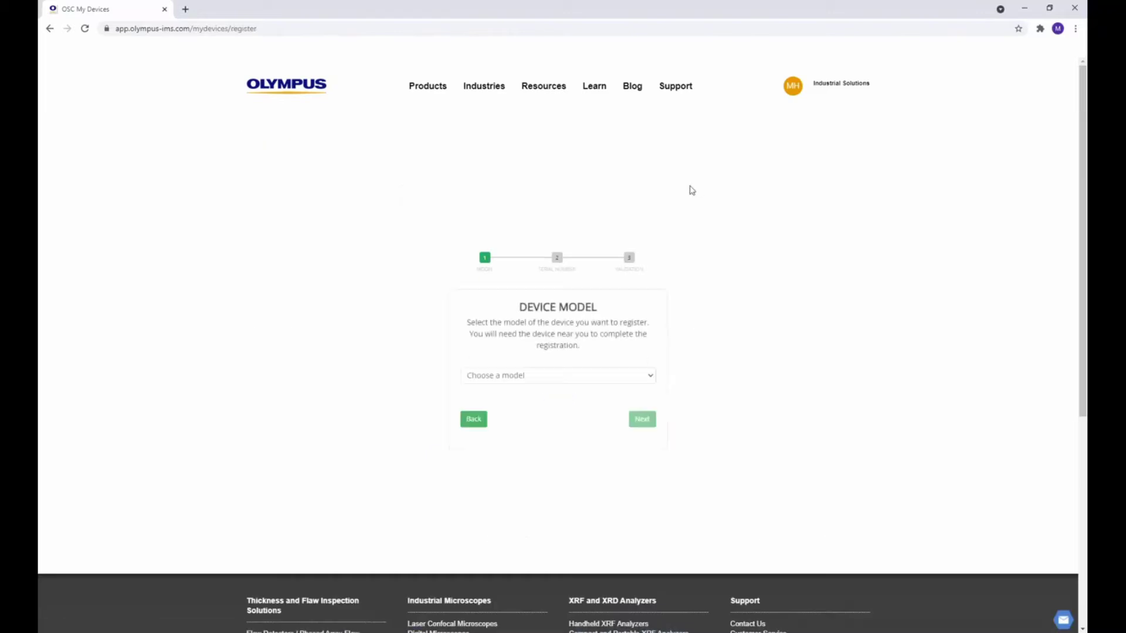
{"action": "left_click", "coordinate": [533, 381]}
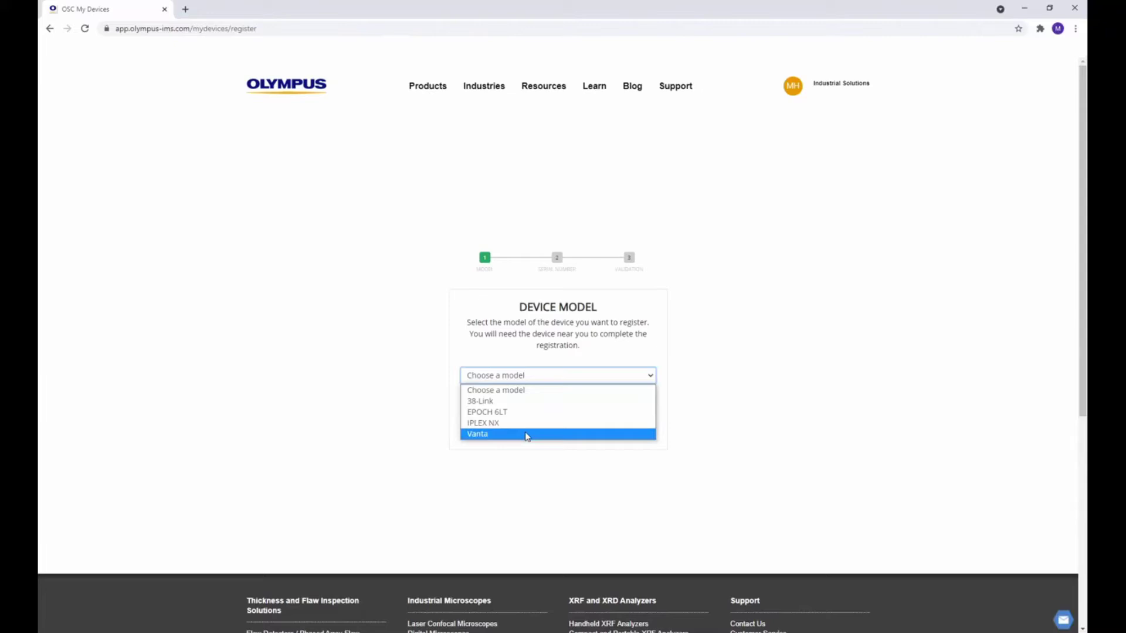
{"action": "left_click", "coordinate": [526, 434]}
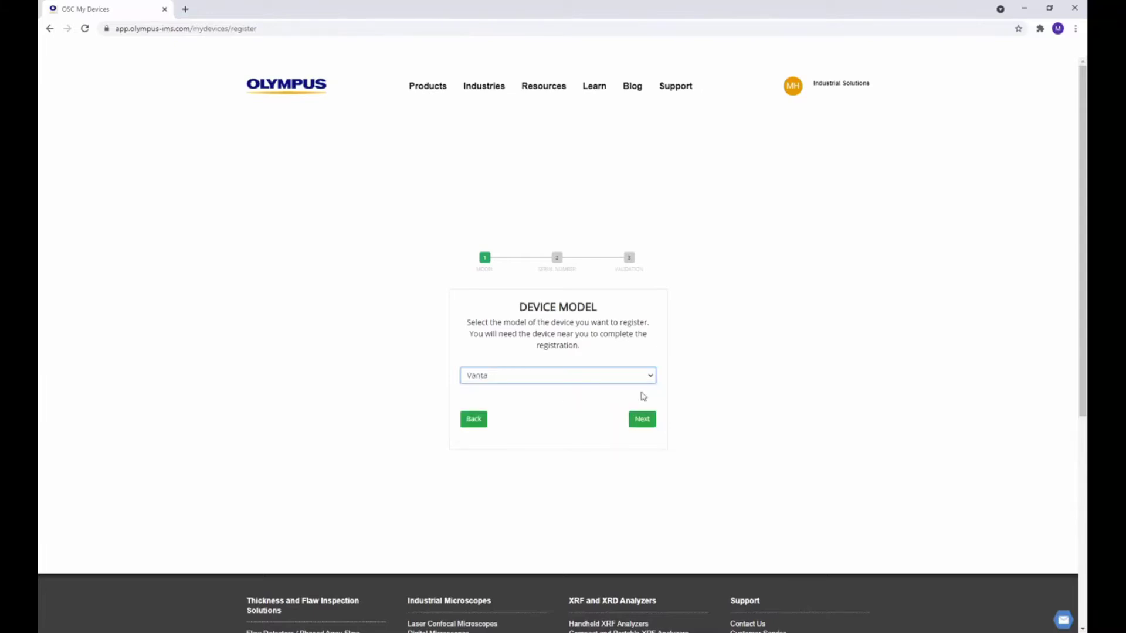
{"action": "left_click", "coordinate": [643, 420]}
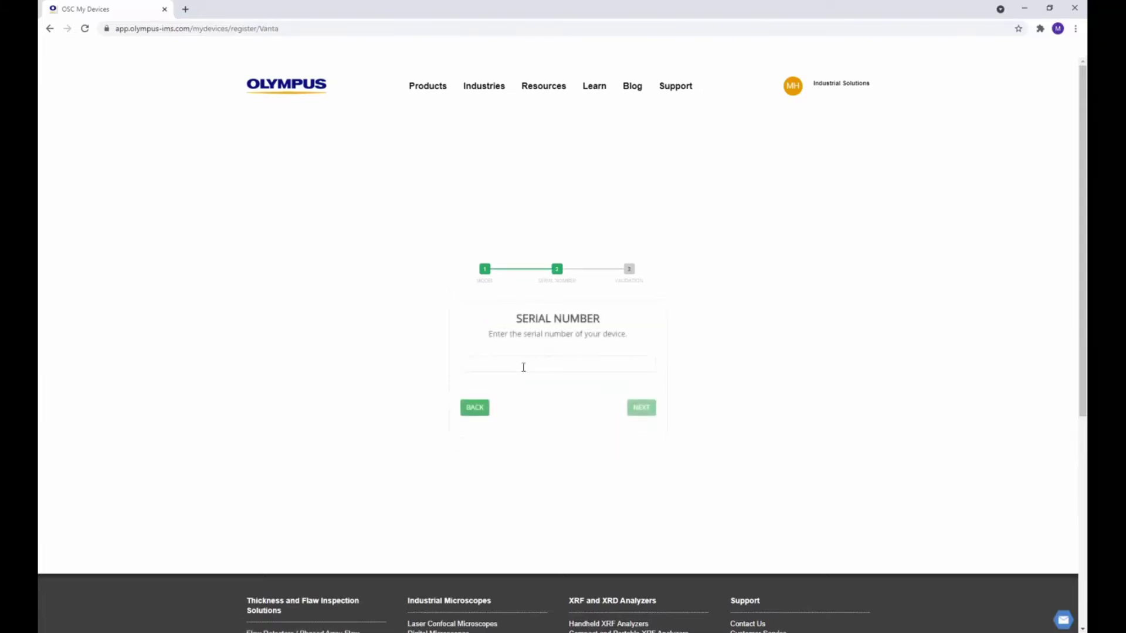
{"action": "left_click", "coordinate": [522, 367]}
{"action": "type", "text": "800"}
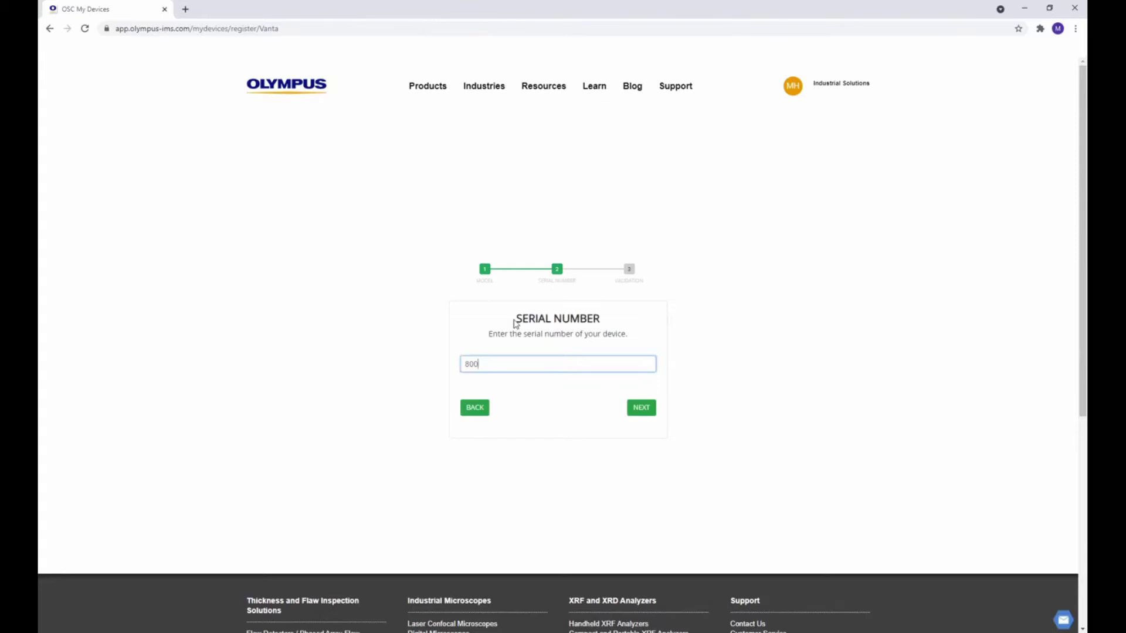
{"action": "type", "text": "756"}
{"action": "left_click", "coordinate": [640, 408]}
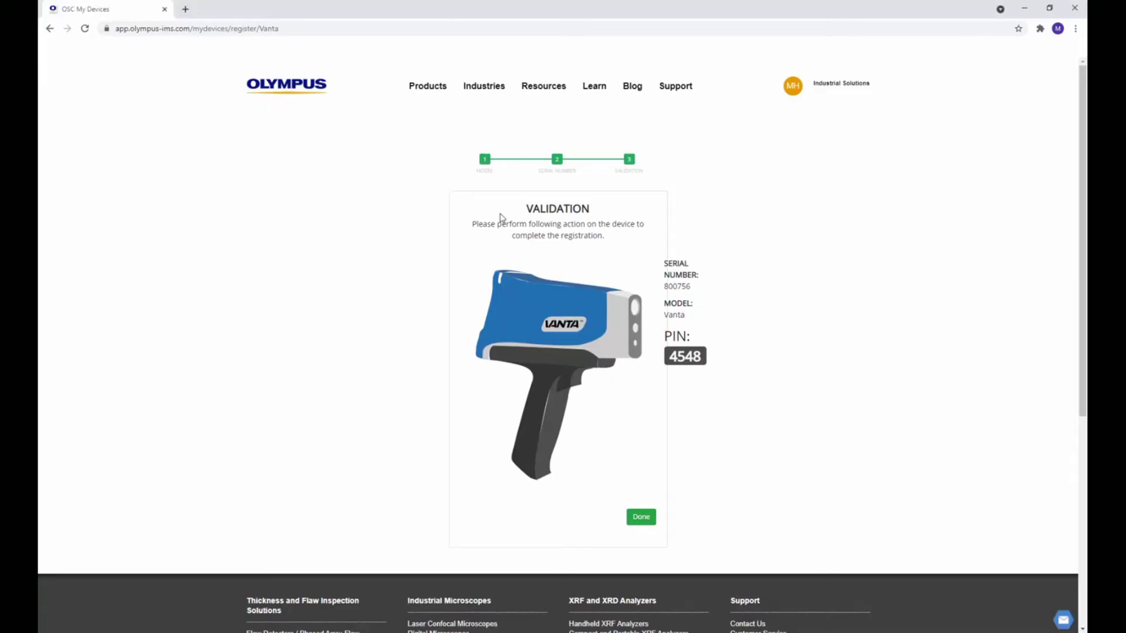
Step: Finish registration, then review and close the Vanta 800756 device details
{"action": "left_click", "coordinate": [641, 518]}
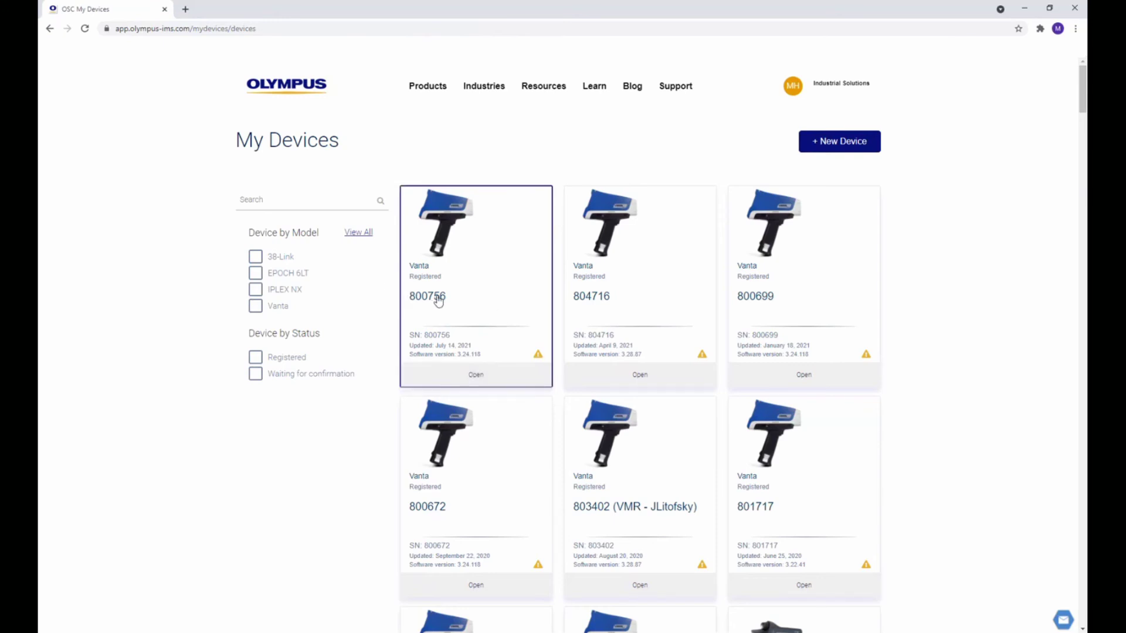
{"action": "left_click", "coordinate": [473, 376]}
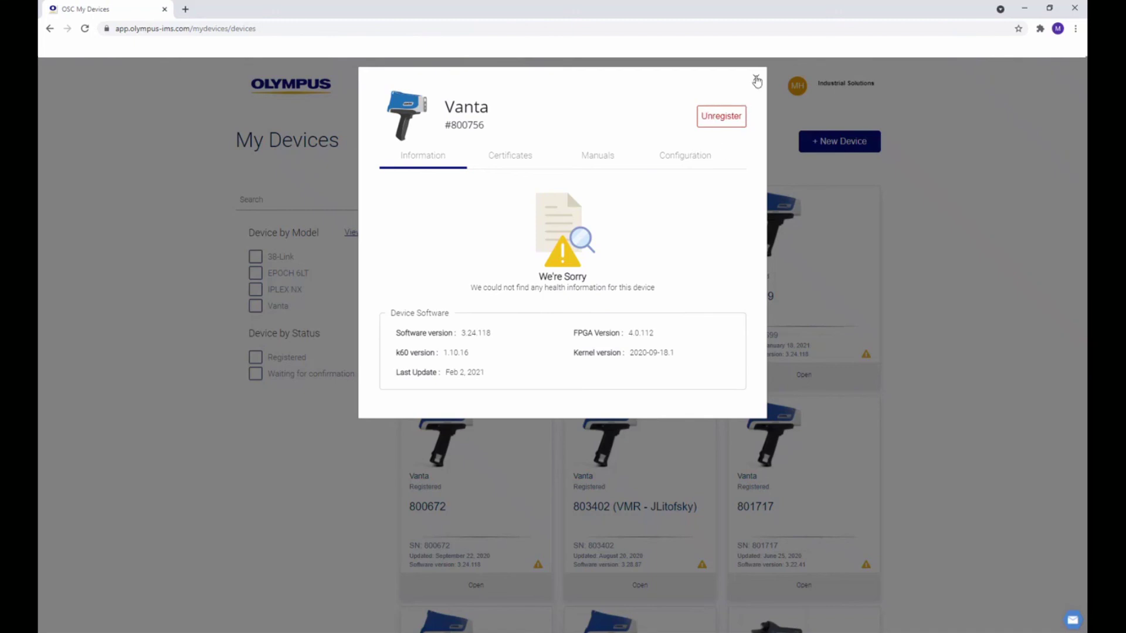
{"action": "left_click", "coordinate": [755, 78]}
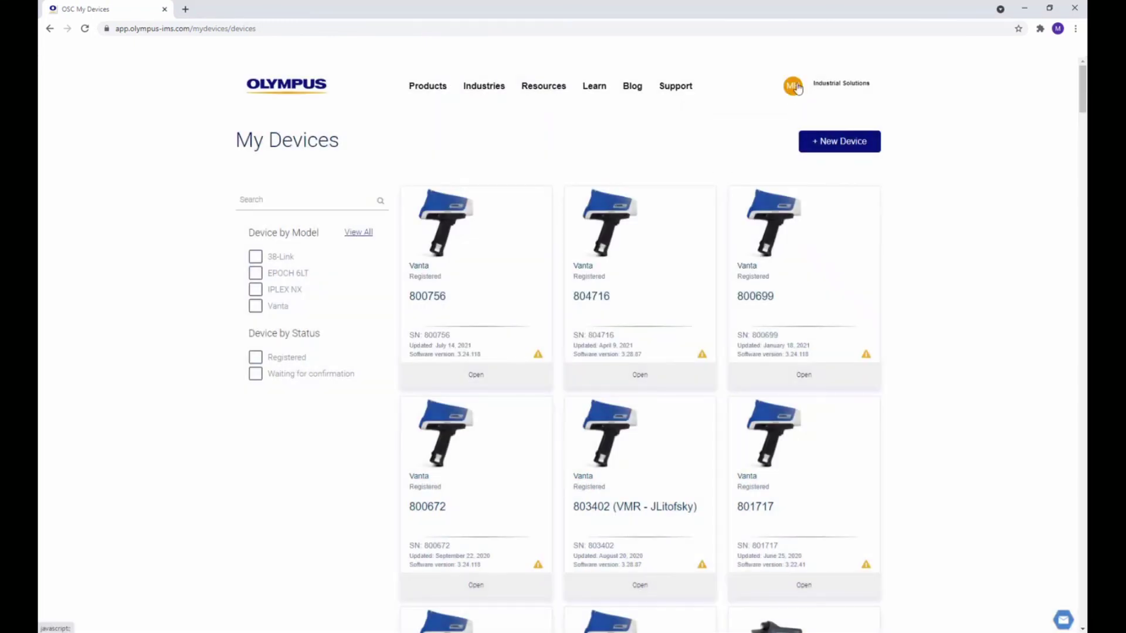
Step: Launch the Vanta Data Viewer app from the account menu's apps
{"action": "left_click", "coordinate": [790, 88]}
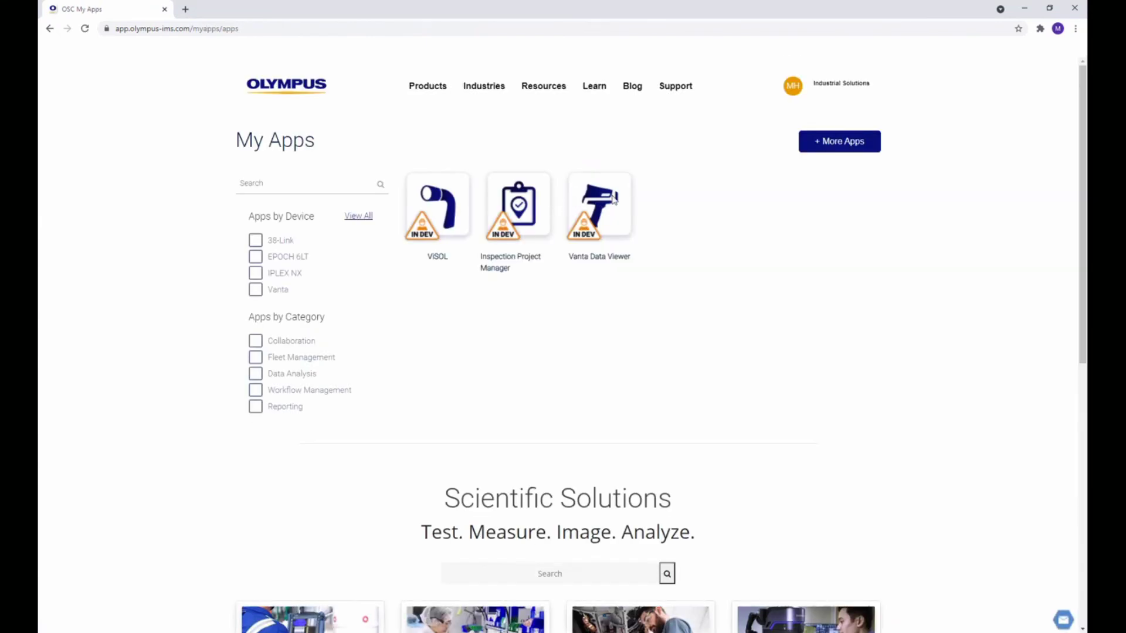
{"action": "left_click", "coordinate": [613, 201]}
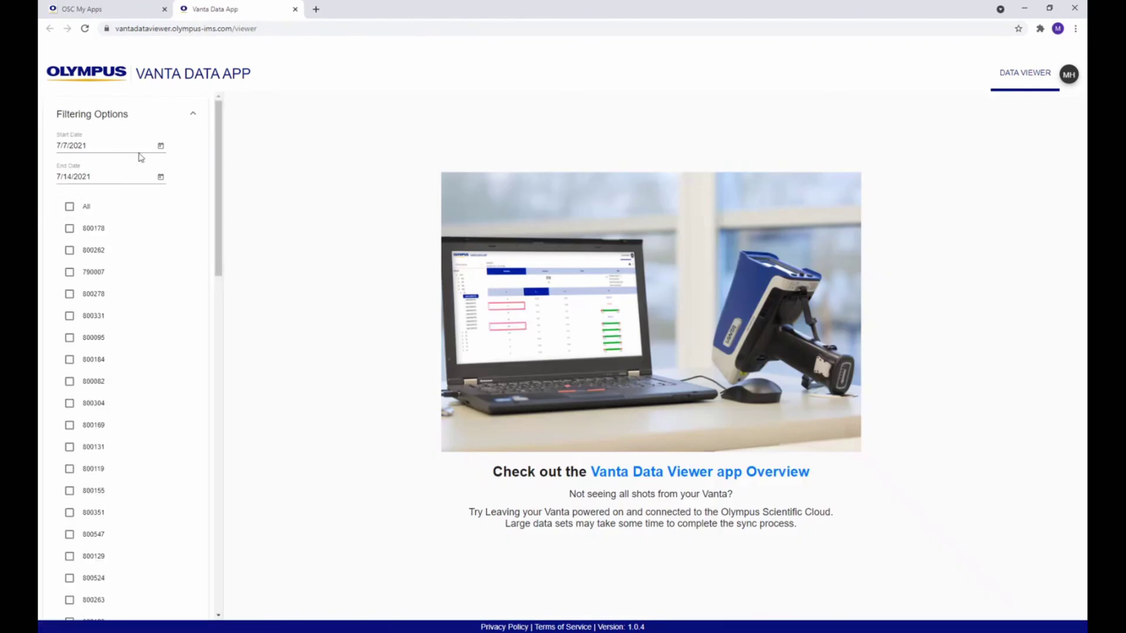